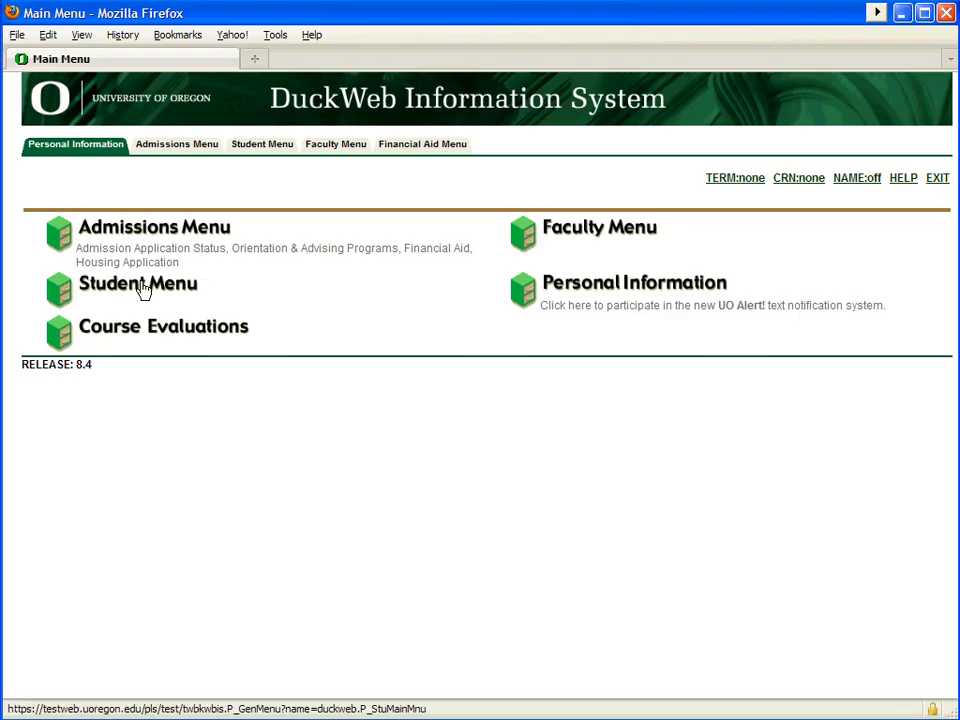
- Go through the Student Menu to the Grades & Transcripts Menu
left_click(146, 287)
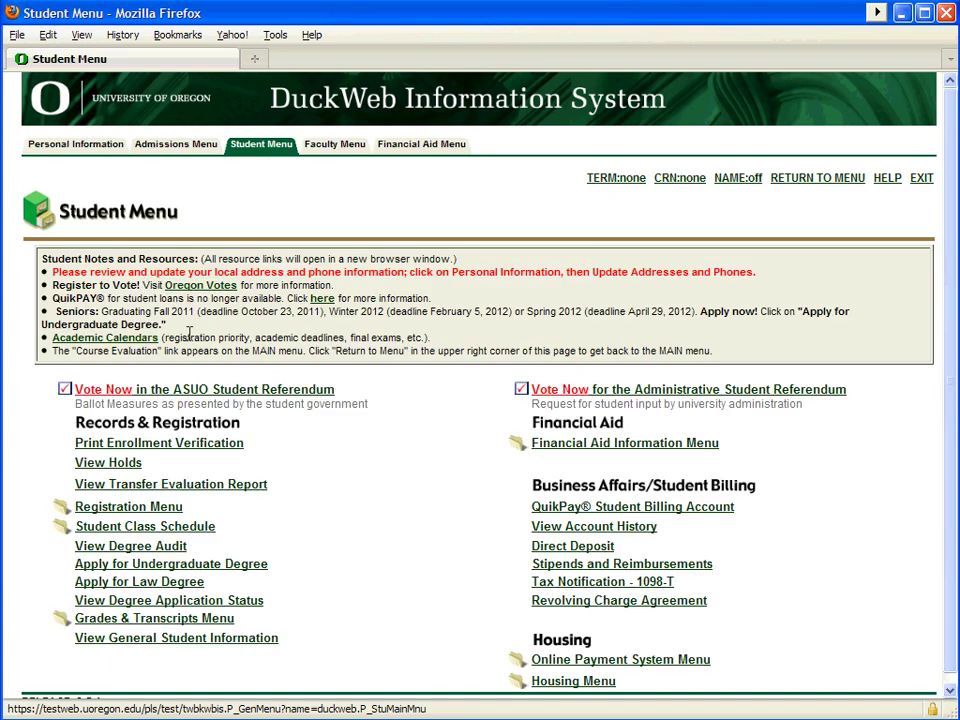
left_click(172, 625)
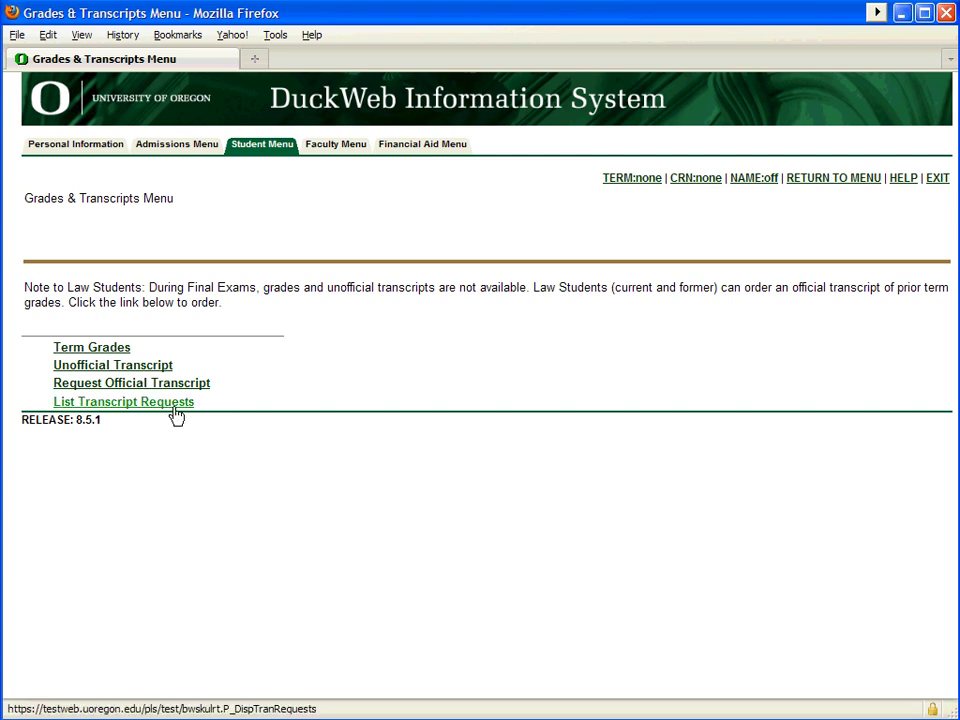
- View the unofficial transcript, then open the Request Official Transcript form
left_click(137, 370)
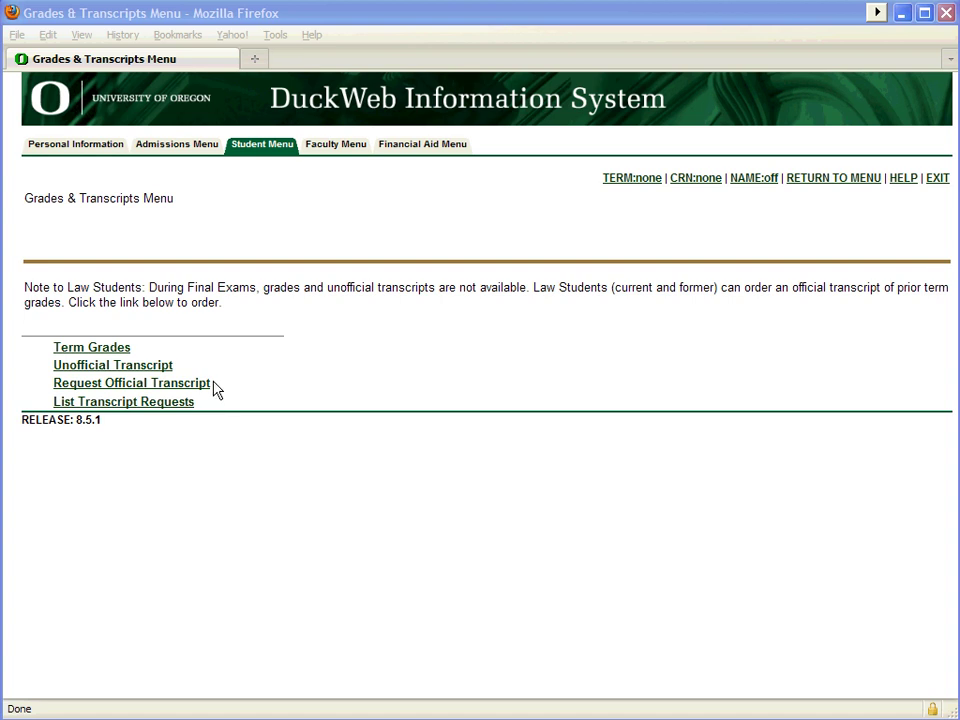
left_click(206, 385)
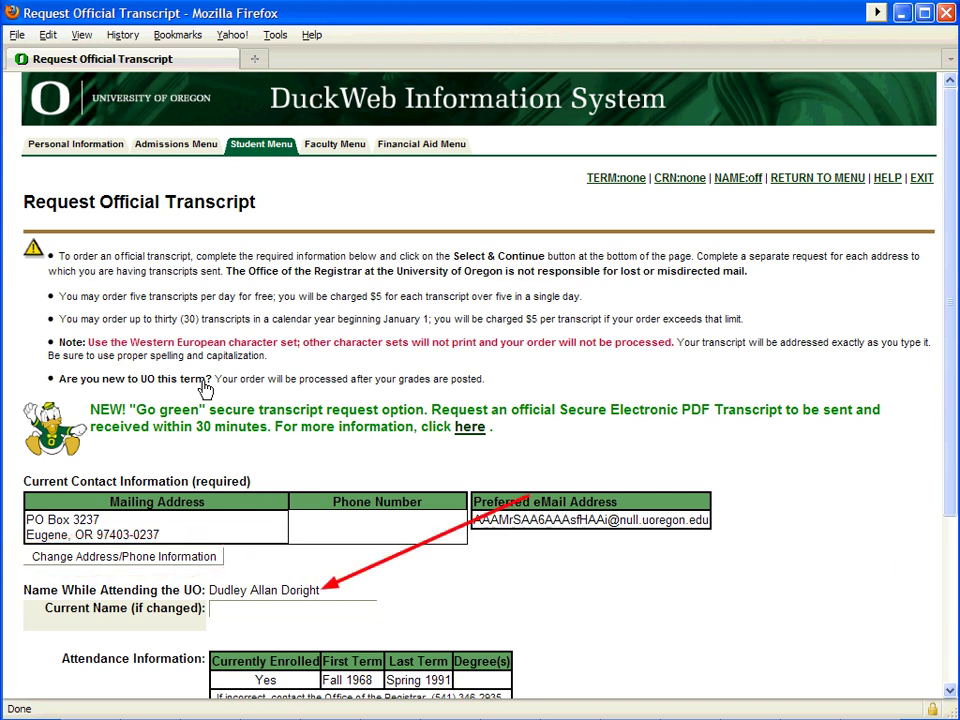
- Enter the student's current name and continue with Go green secure electronic PDF delivery
left_click(290, 609)
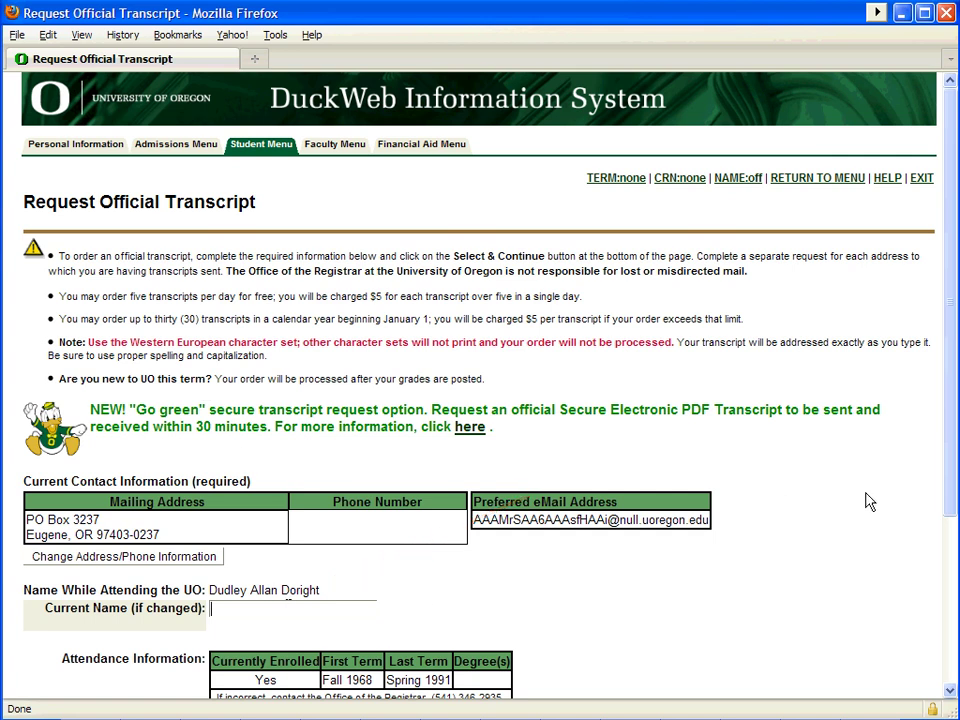
type("David Doright")
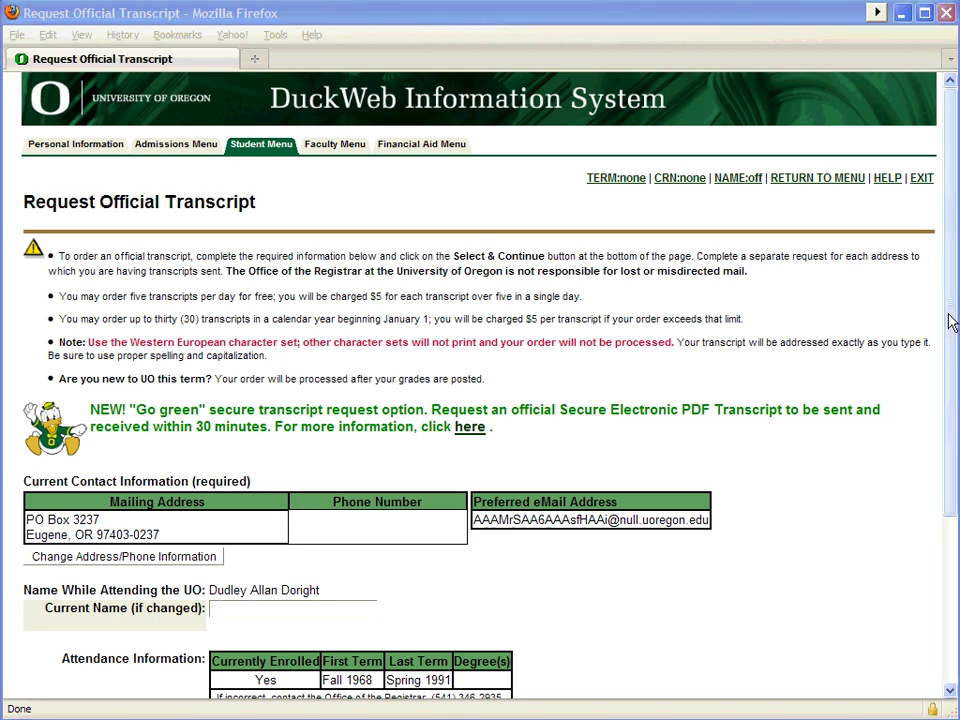
left_click_drag(950, 322, 950, 487)
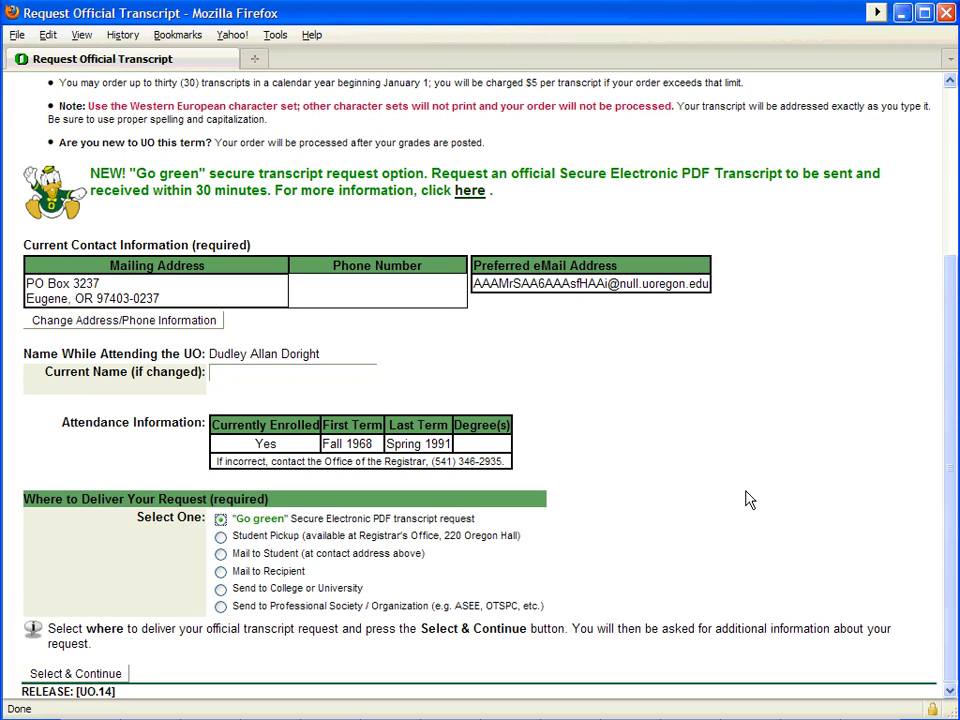
left_click(112, 676)
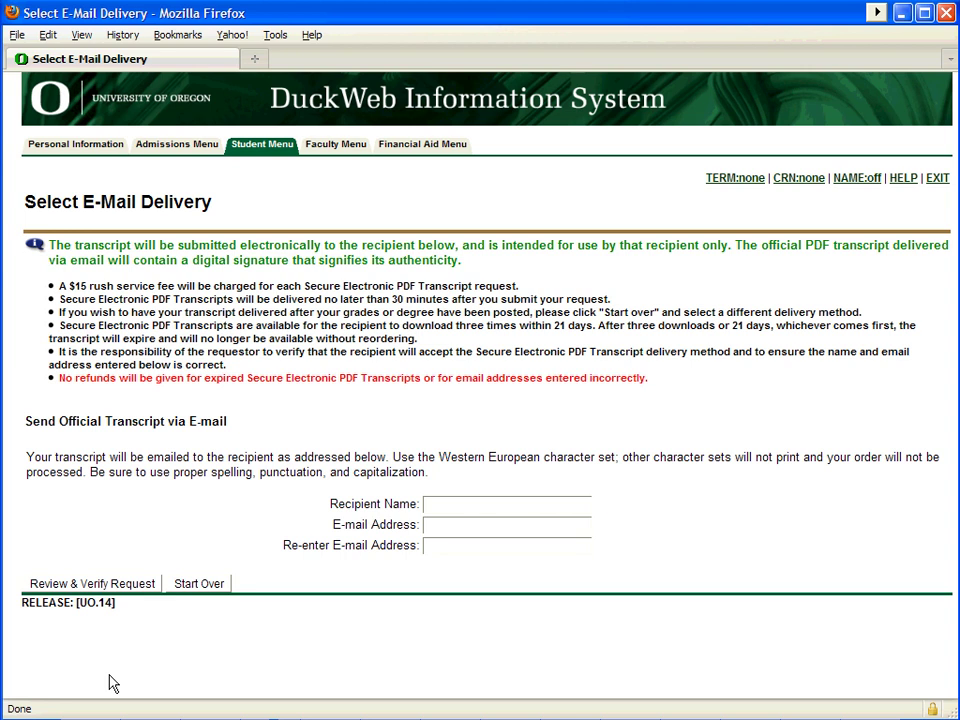
- Start the transcript request over from the Select E-Mail Delivery page
left_click(199, 583)
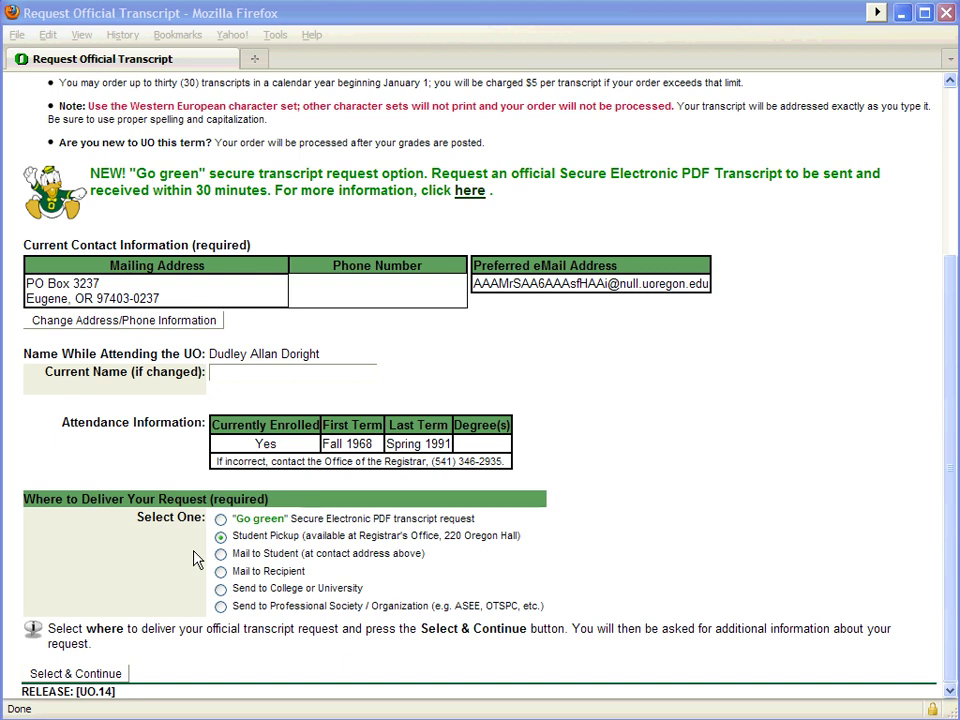
- Try Mail to Student and Mail to Recipient, finally choosing Send to College or University
left_click(222, 553)
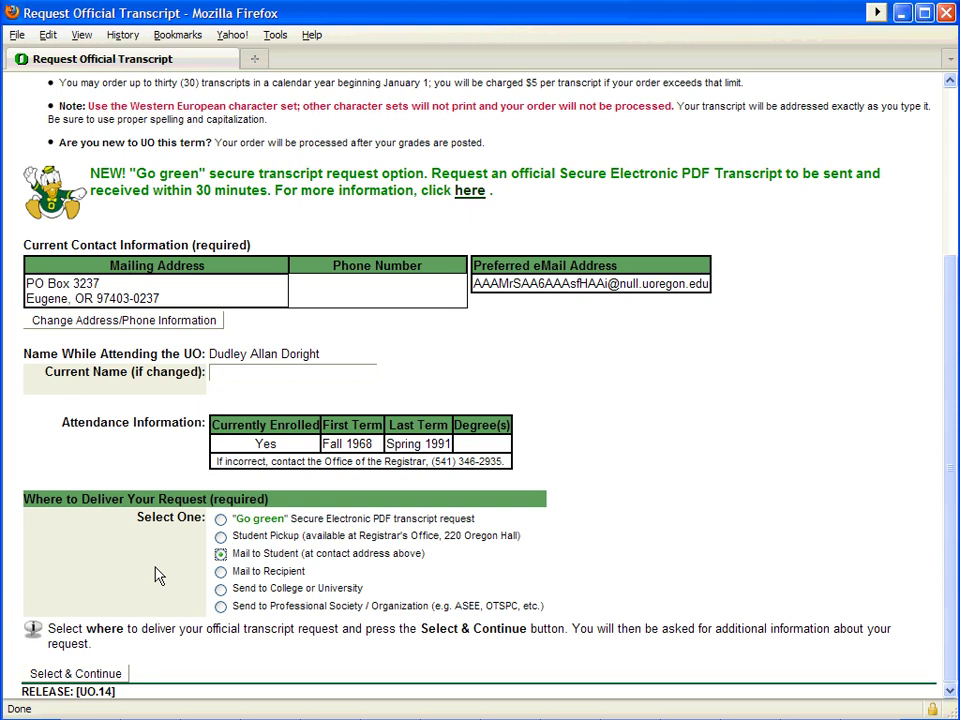
left_click(221, 571)
left_click(88, 676)
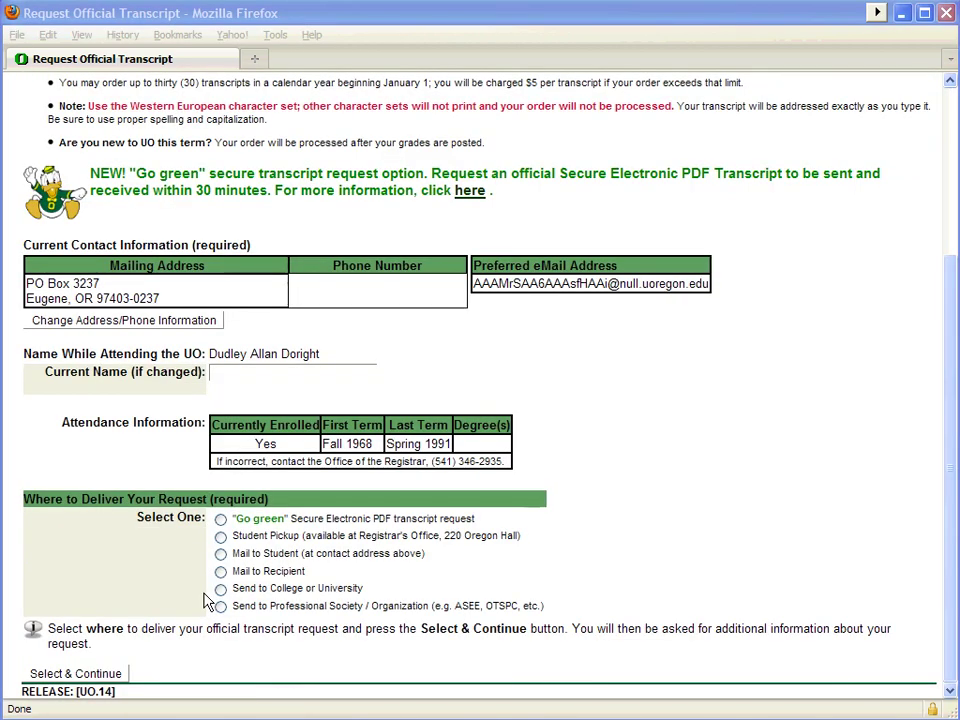
left_click(221, 589)
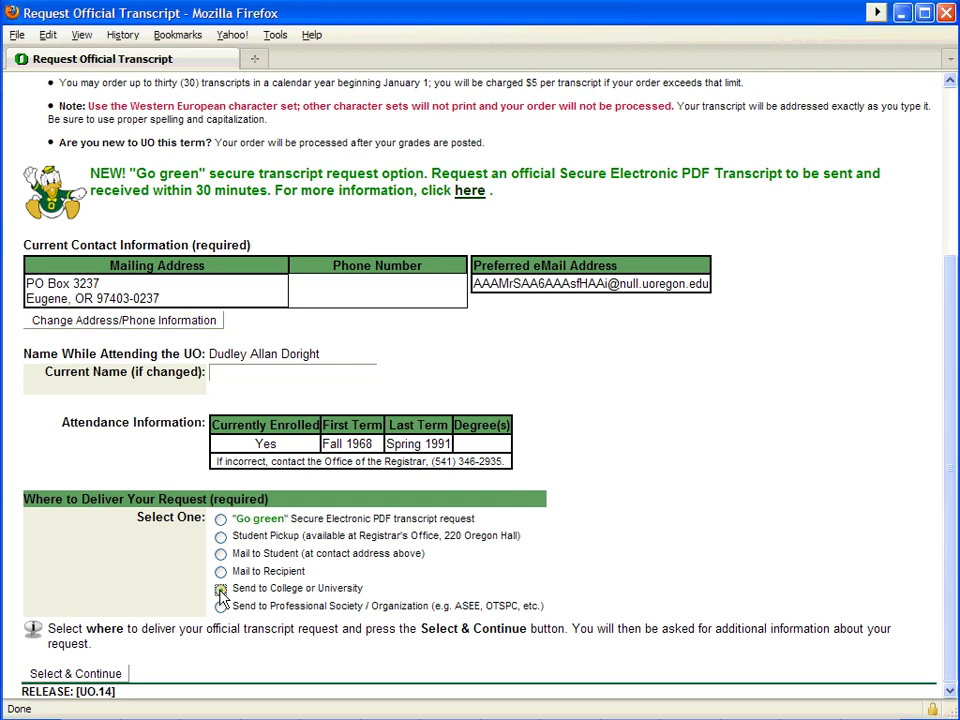
- Choose Antelope Valley College from California's college list, view its delivery page, then start over
left_click(75, 673)
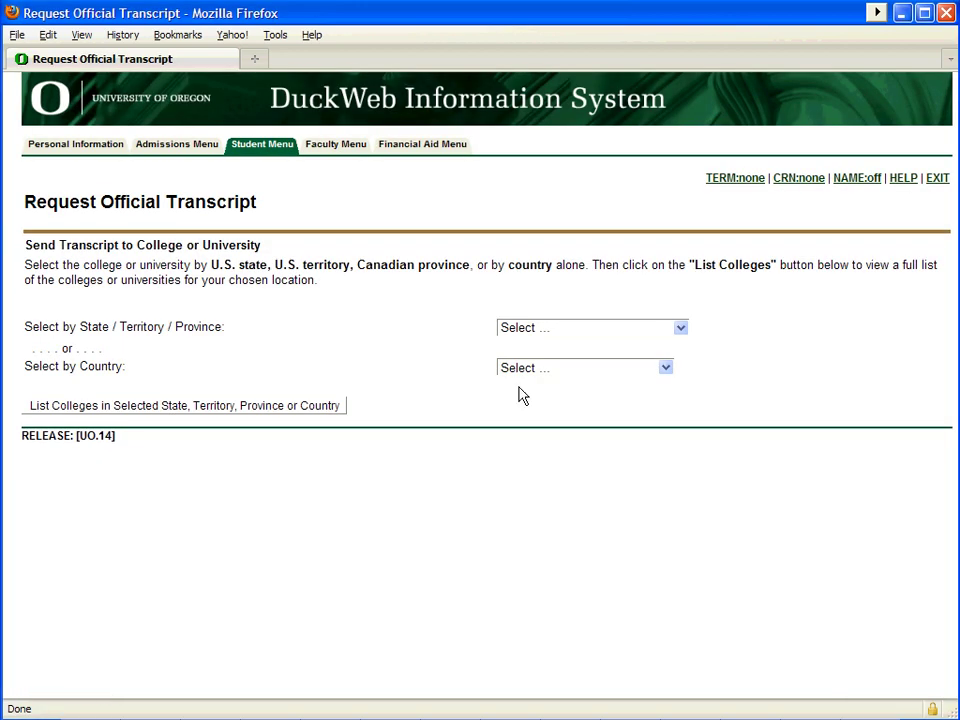
left_click(680, 331)
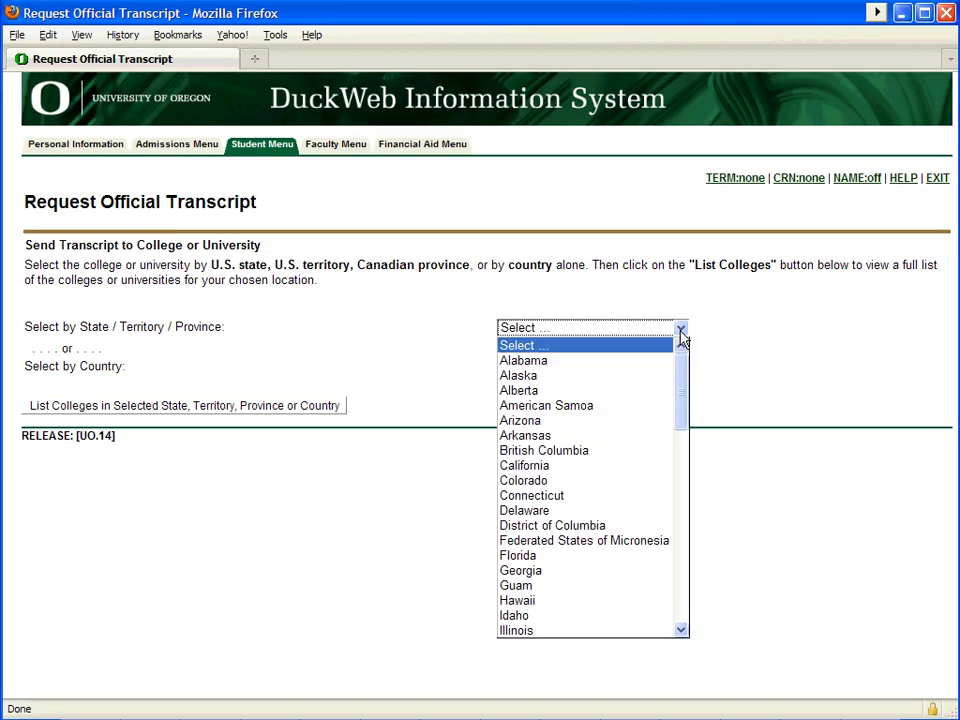
left_click(582, 468)
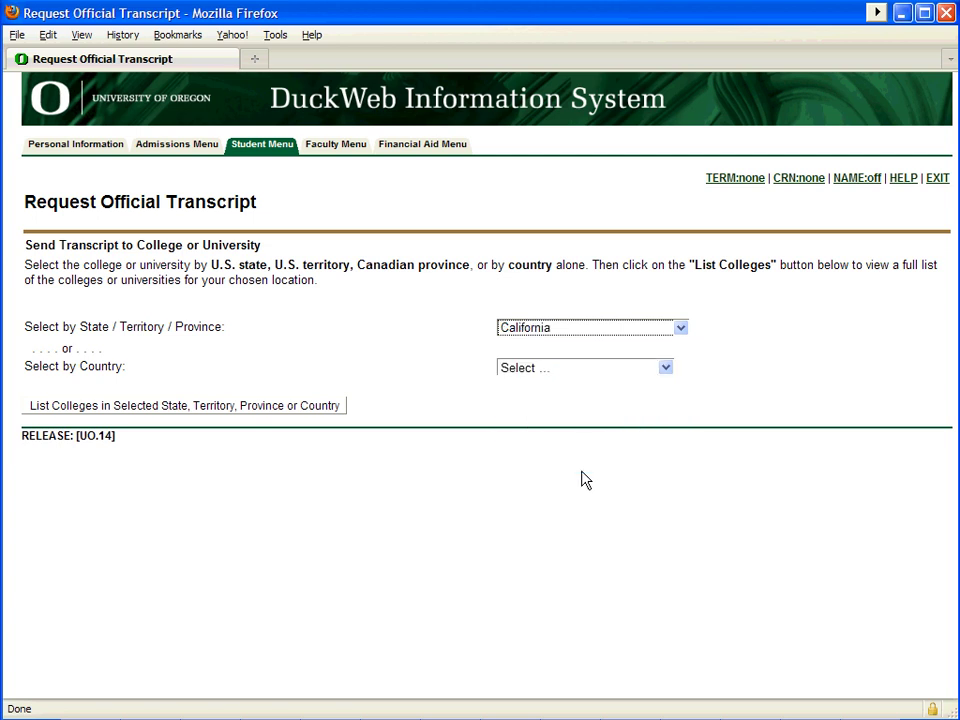
left_click(320, 404)
left_click(564, 313)
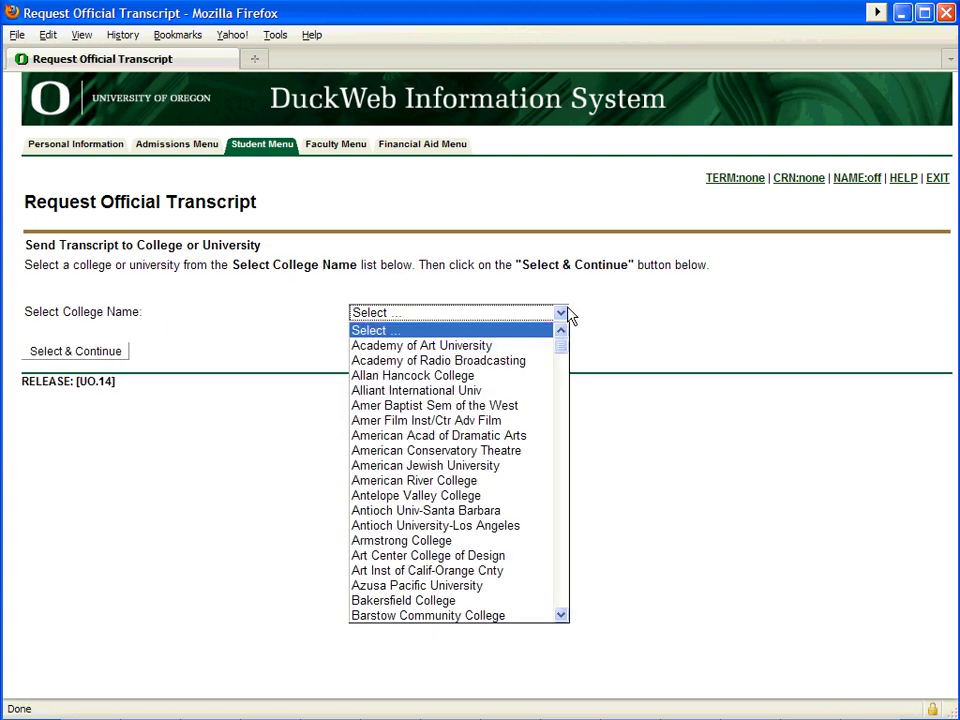
left_click(478, 495)
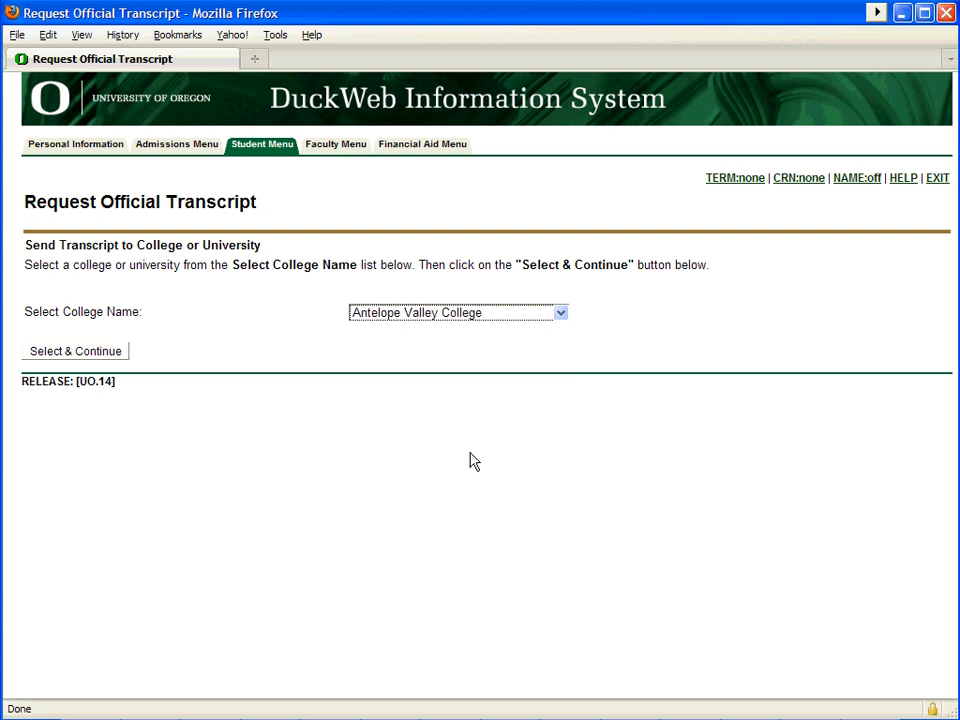
left_click(76, 354)
scroll(705, 426, "down", 1)
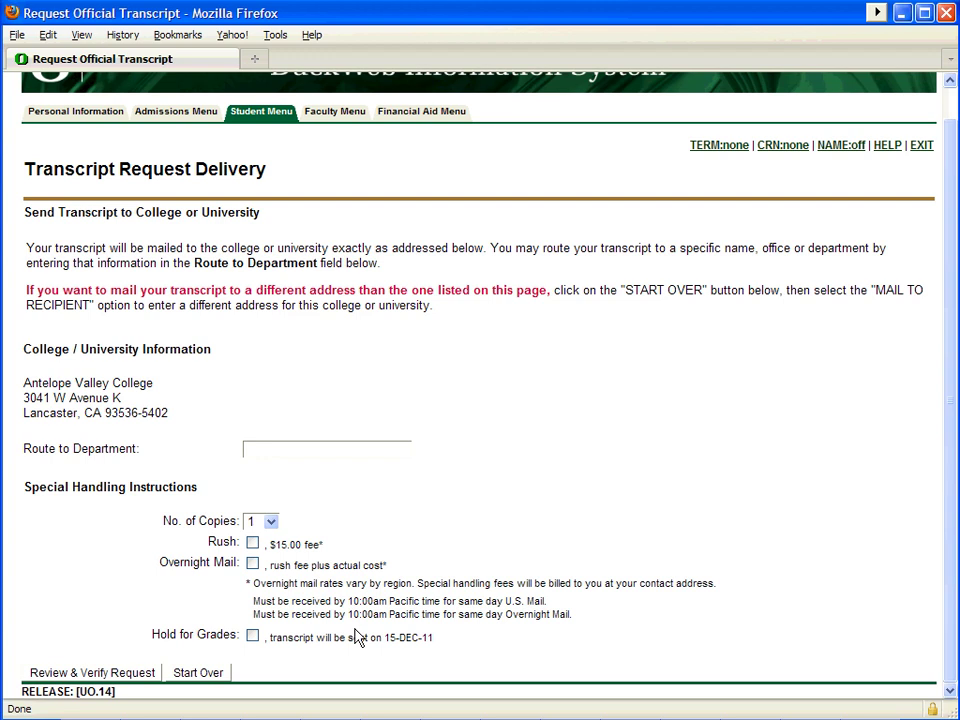
left_click(198, 673)
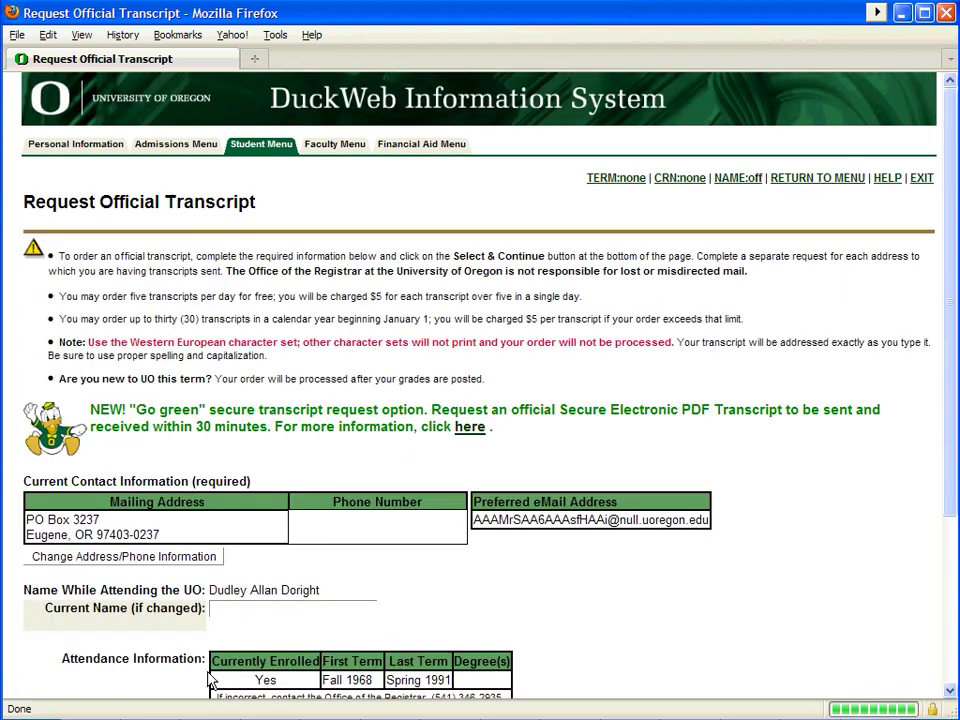
- Select Send to Professional Society / Organization delivery and continue to the society page
scroll(209, 640, "down", 4)
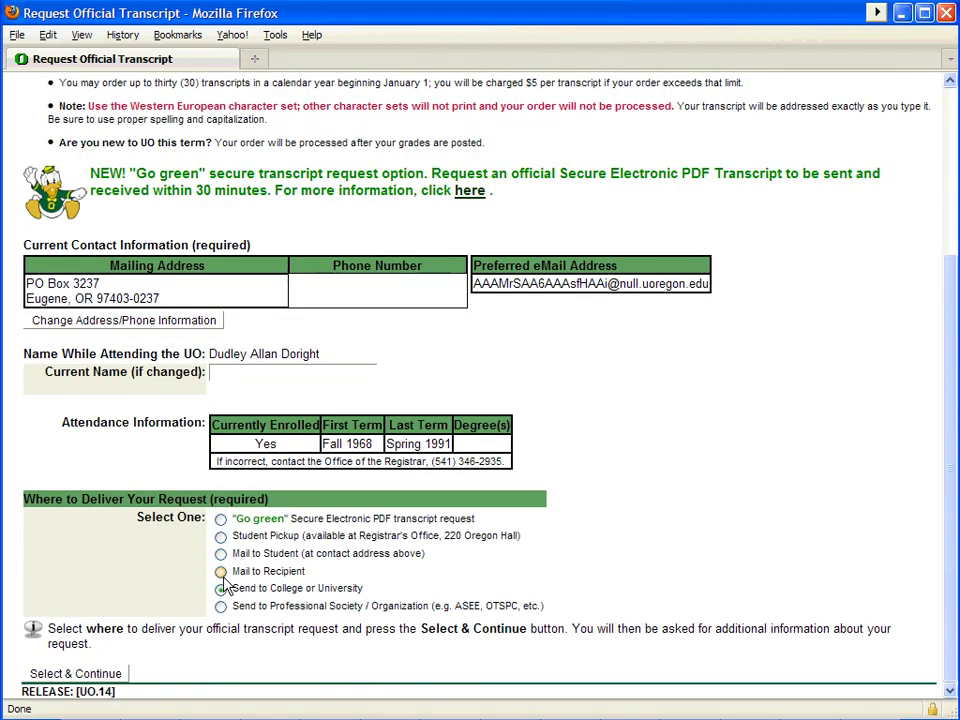
left_click(221, 572)
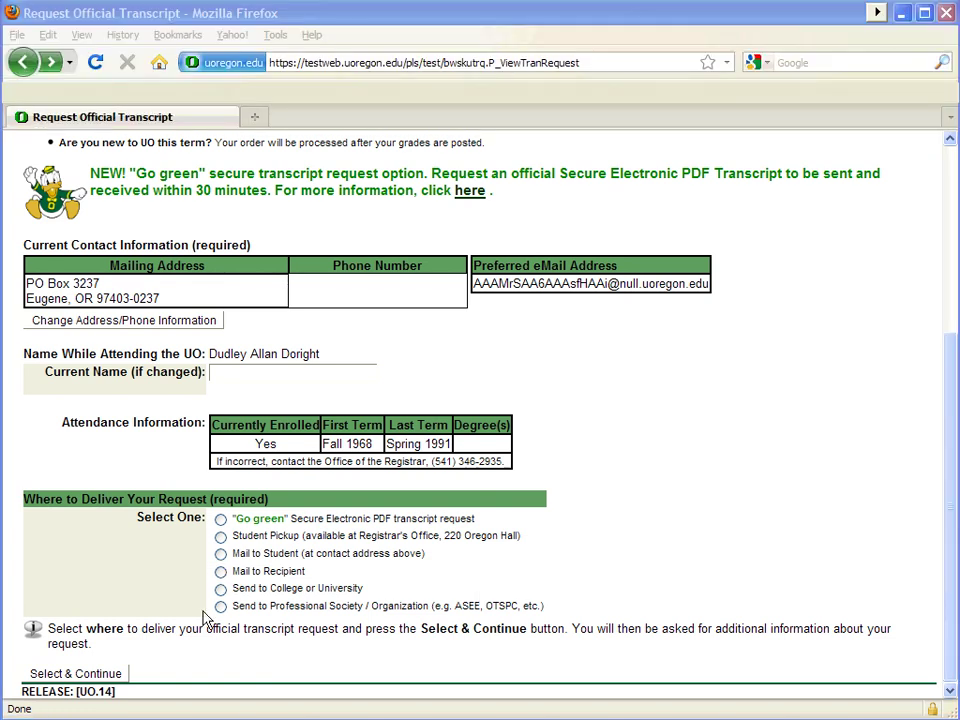
left_click(220, 606)
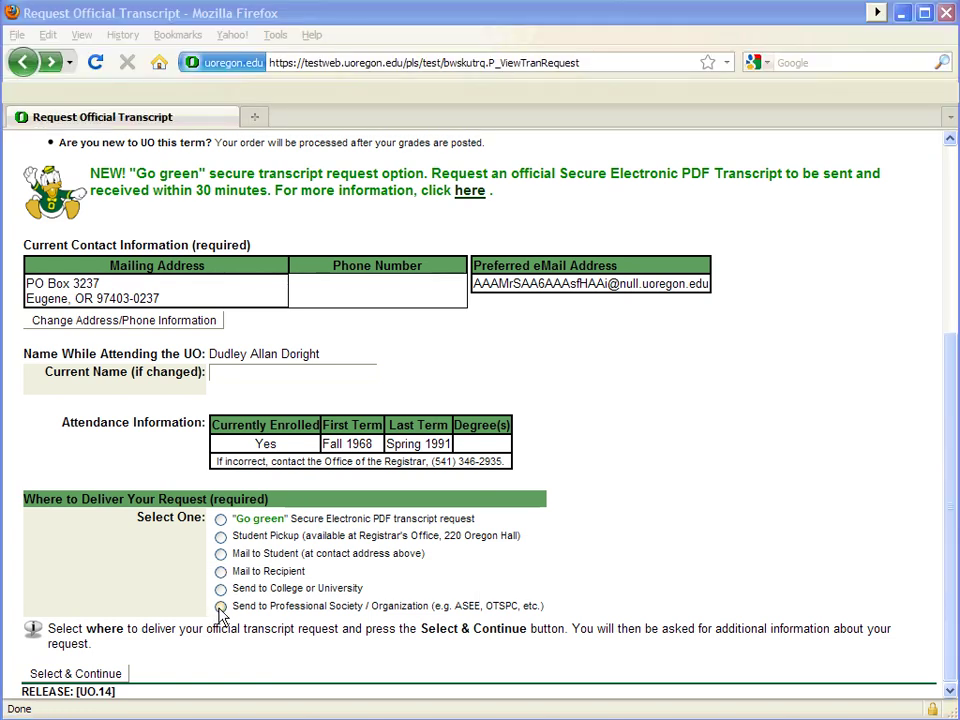
left_click(82, 674)
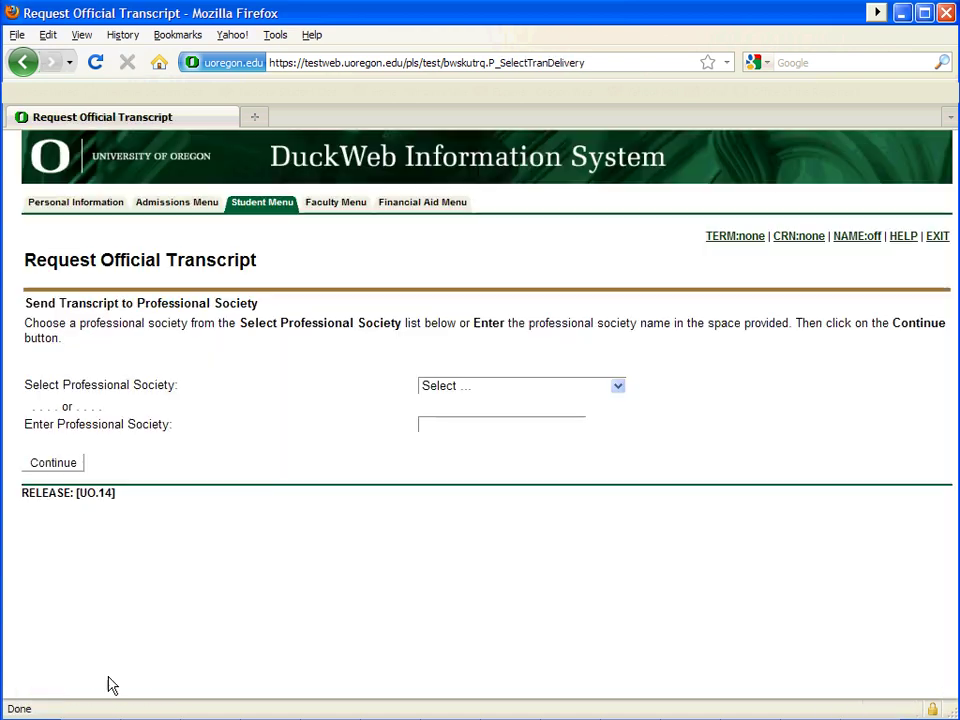
- Preview the Oregon Student Asst Commission delivery page, then go back to society selection
left_click(619, 387)
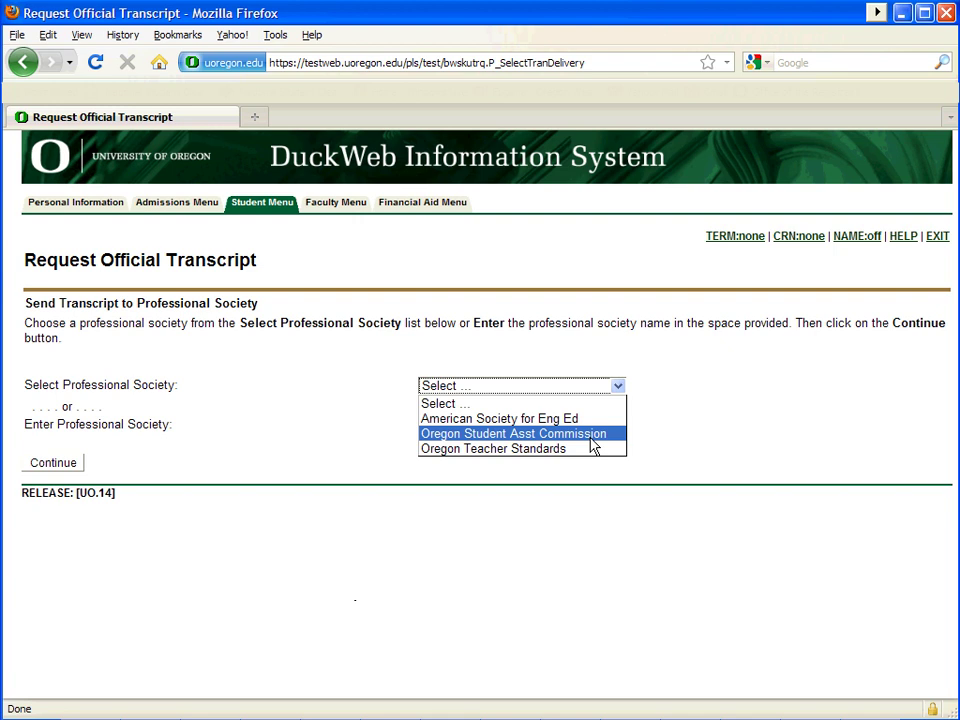
left_click(593, 434)
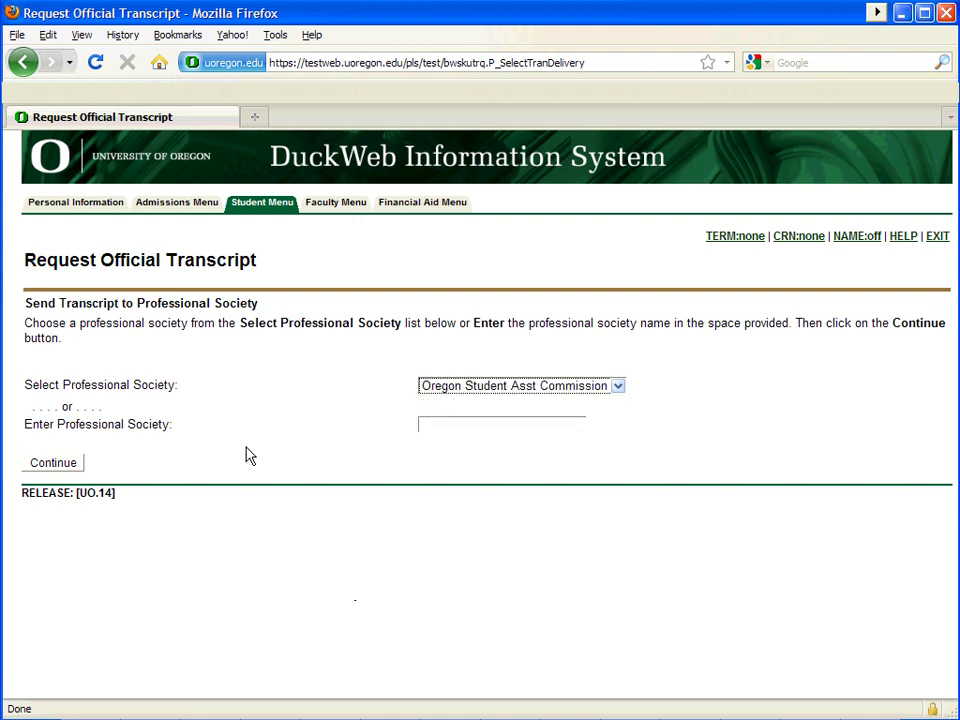
left_click(58, 467)
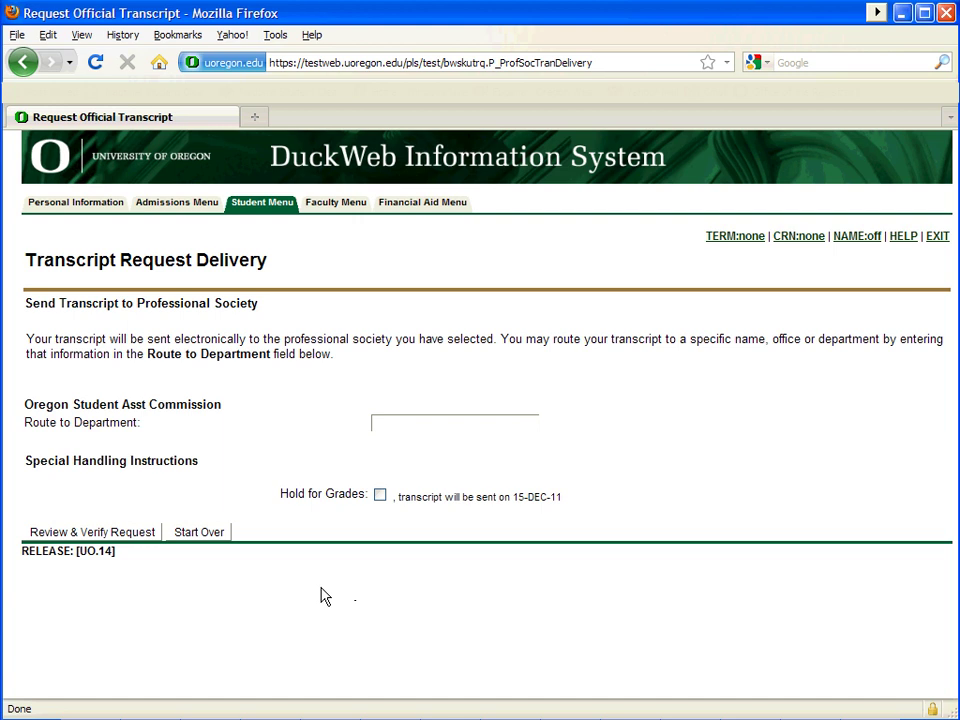
key("alt+Left")
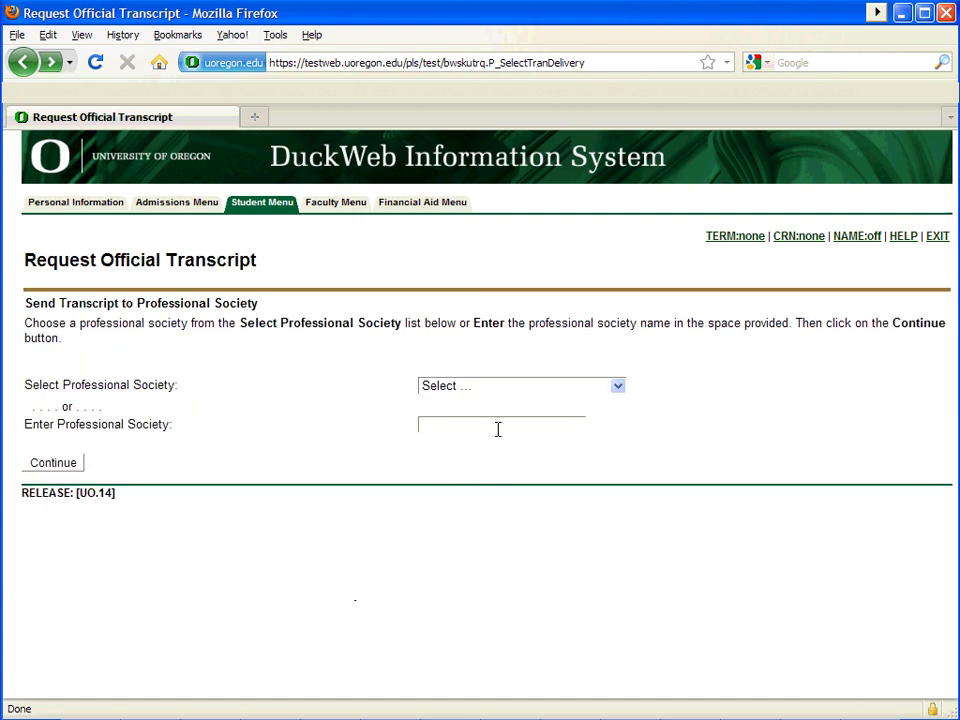
- Paste 'National Merit Scholars' as the professional society and continue to its address form
type("National Merit Scholars")
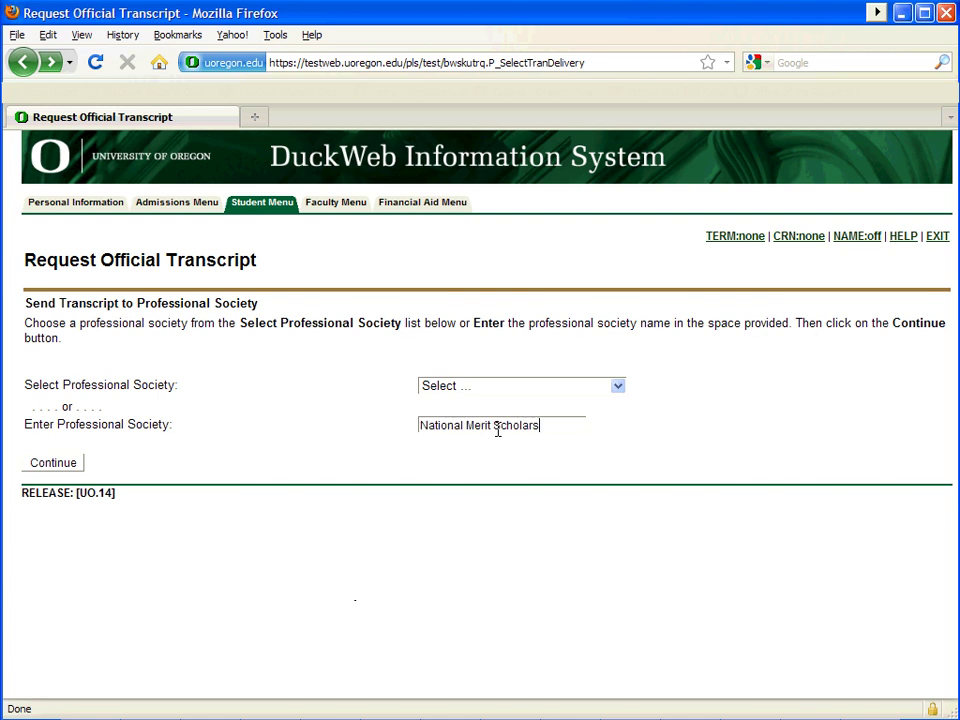
left_click(63, 464)
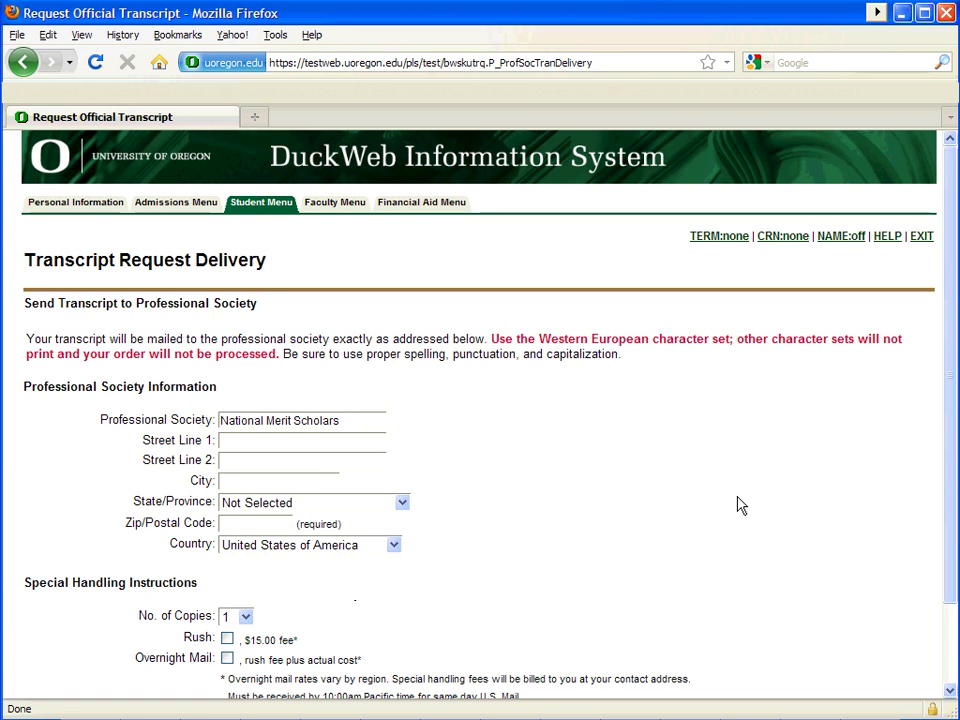
- Fill in the society address 1710 16th St NW, Washington, DC 20009, and review the request
scroll(741, 505, "down", 3)
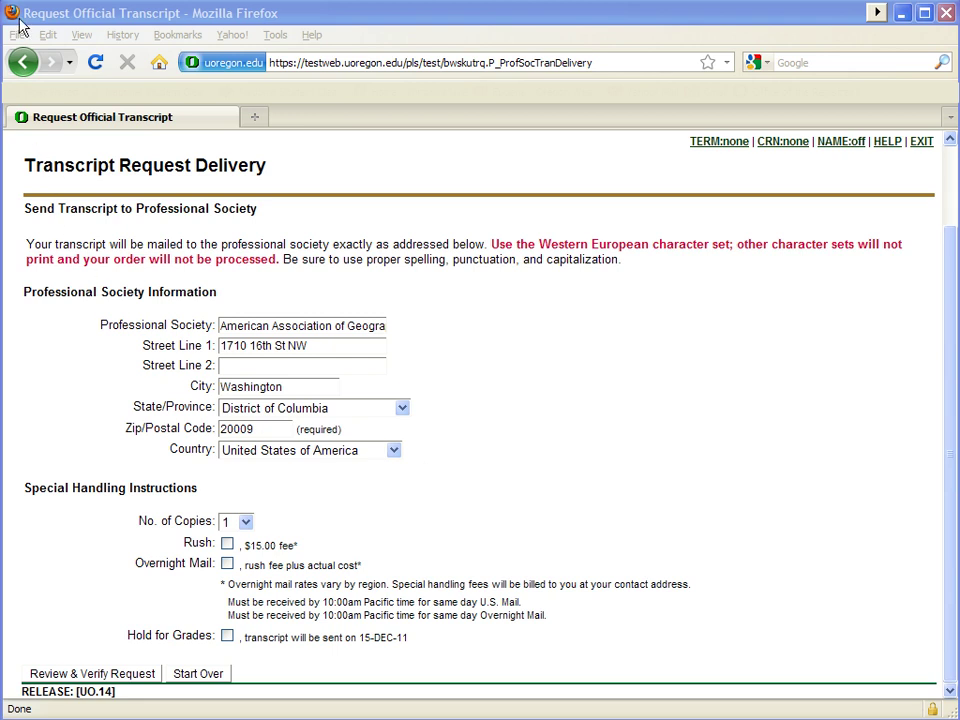
left_click(76, 677)
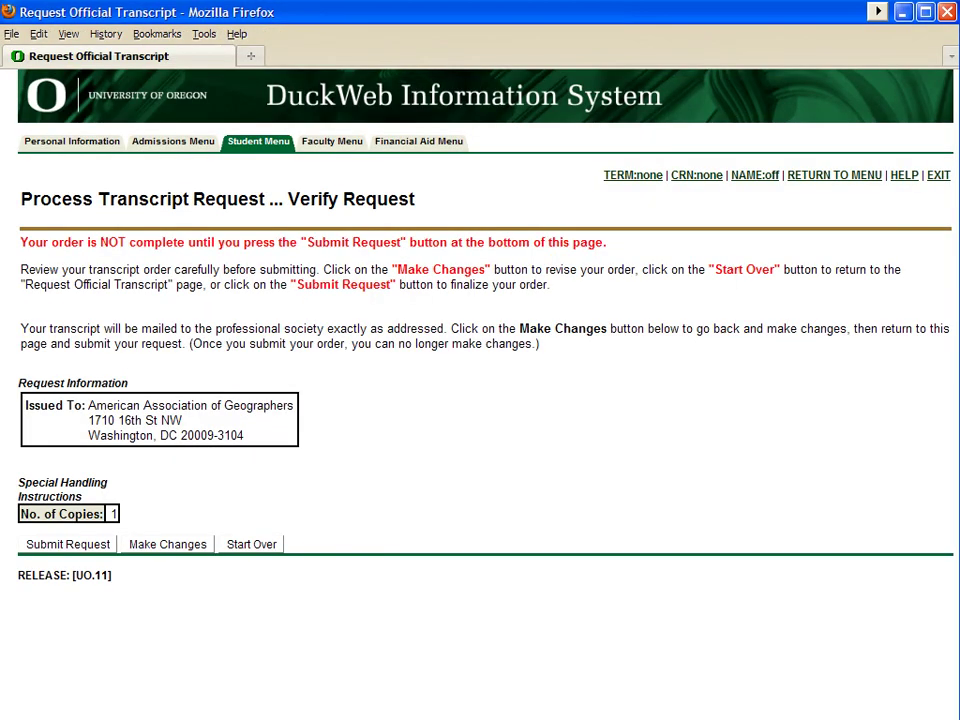